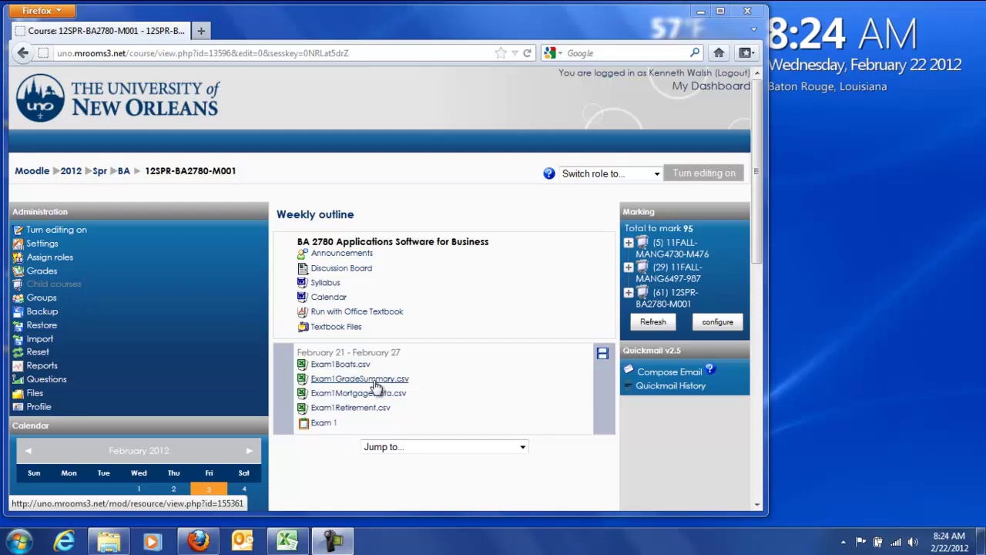
Start saving the Exam1GradeSummary.csv link target and browse to UNO > 03. Teacher > BA2780121 on the TUFF N TINY (E:) drive
right_click(376, 385)
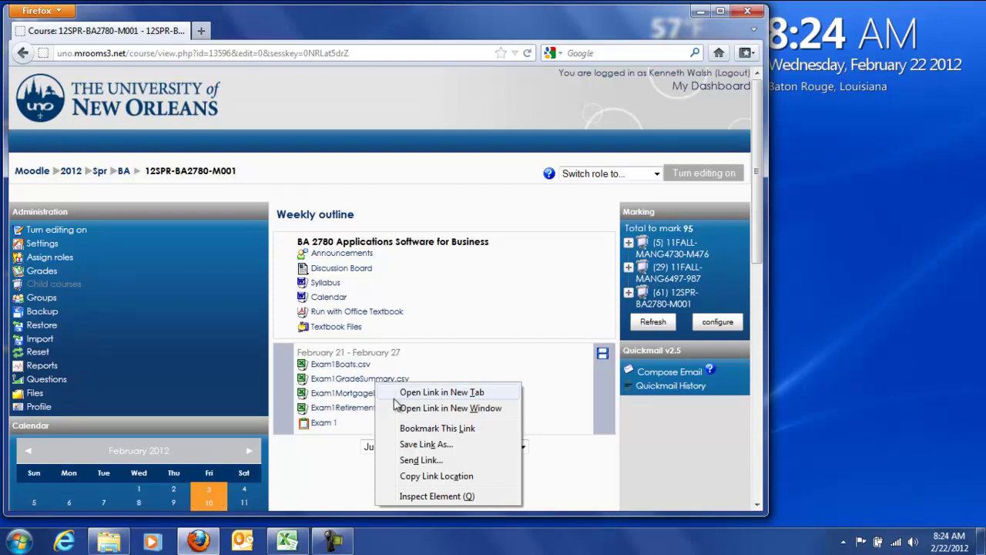
left_click(423, 445)
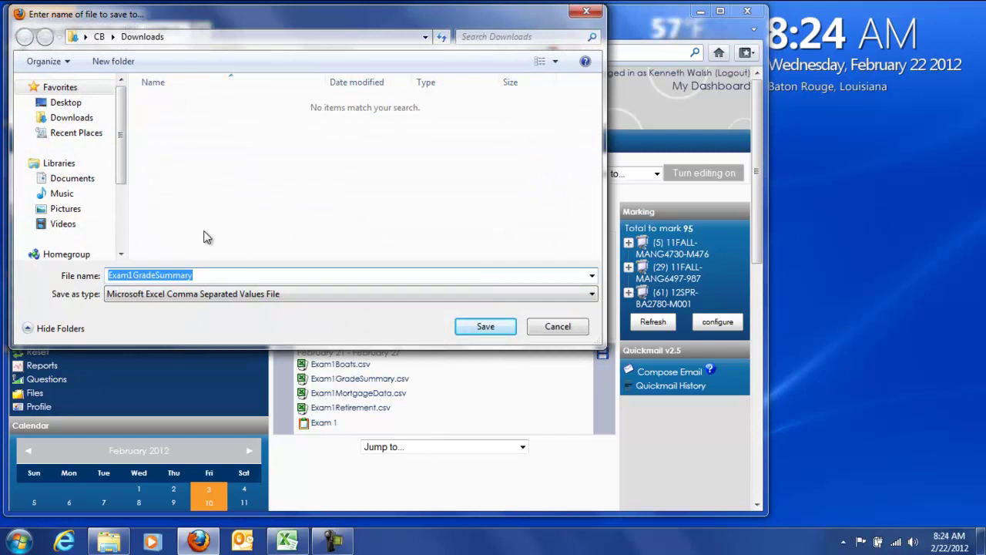
left_click(121, 246)
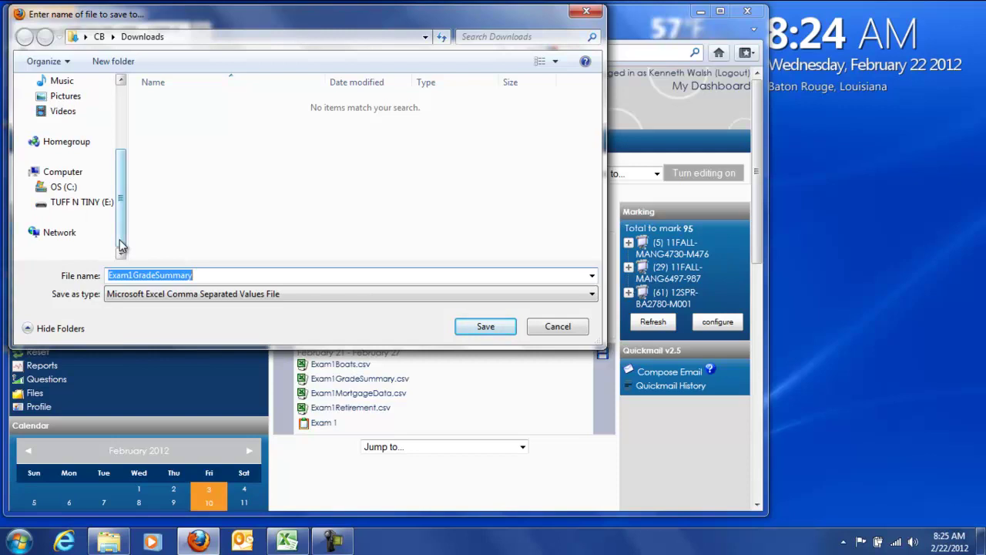
left_click(79, 203)
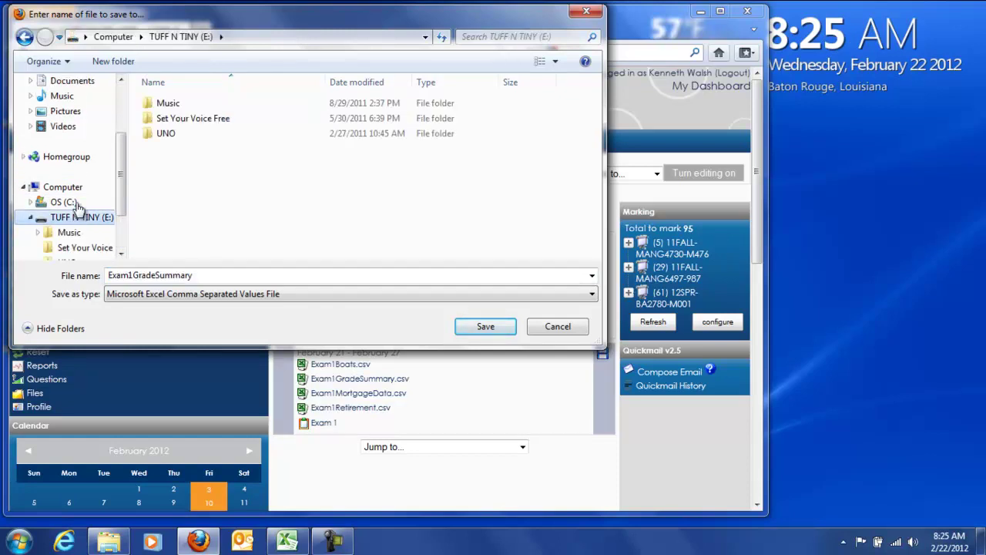
double_click(151, 136)
left_click(149, 151)
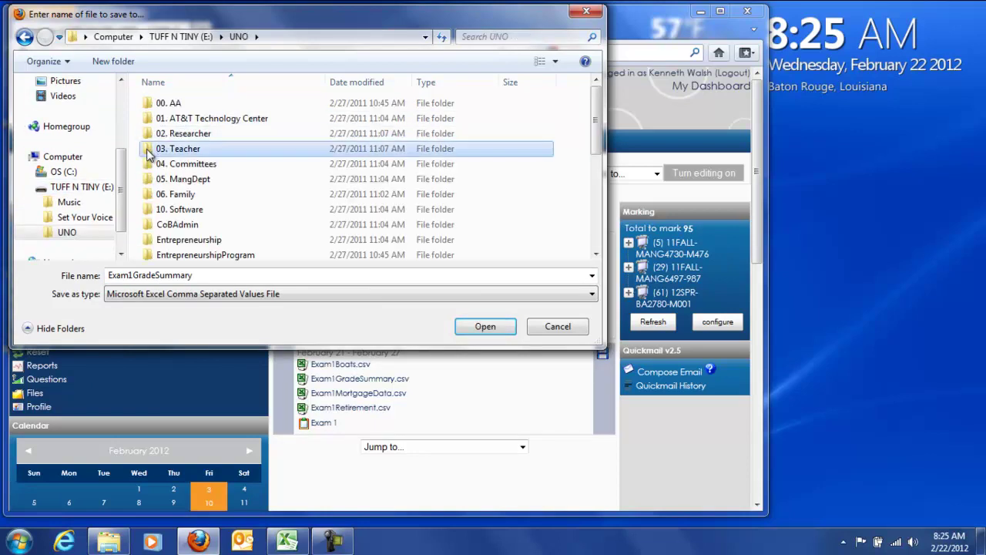
double_click(150, 151)
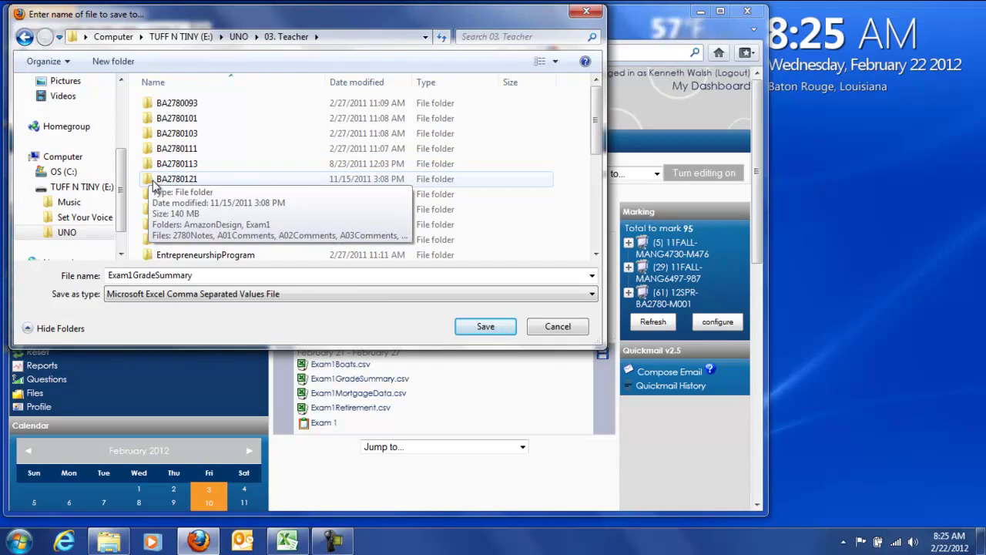
double_click(153, 181)
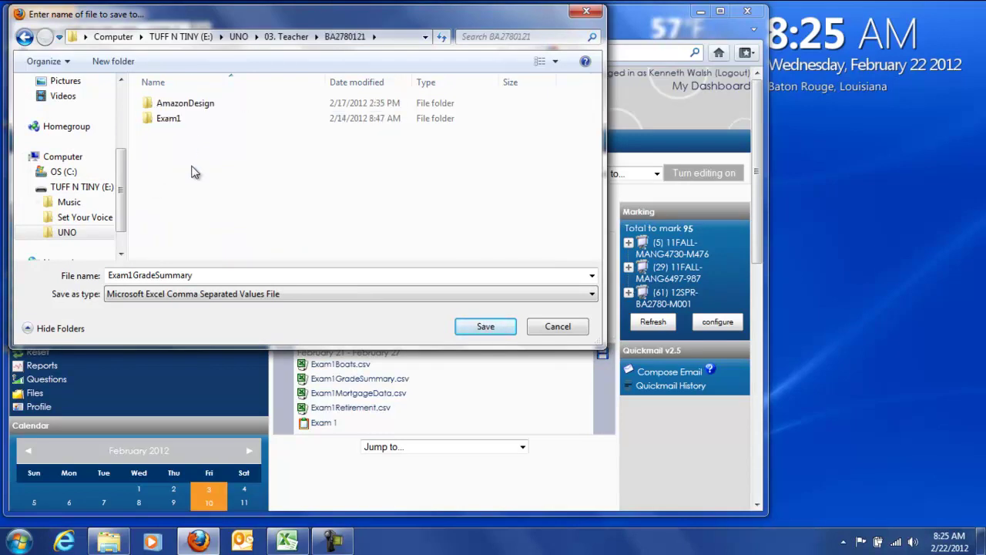
Create a folder named DownloadPractice inside BA2780121 and save the Exam1GradeSummary file in it
left_click(114, 62)
type("DownloadPractice")
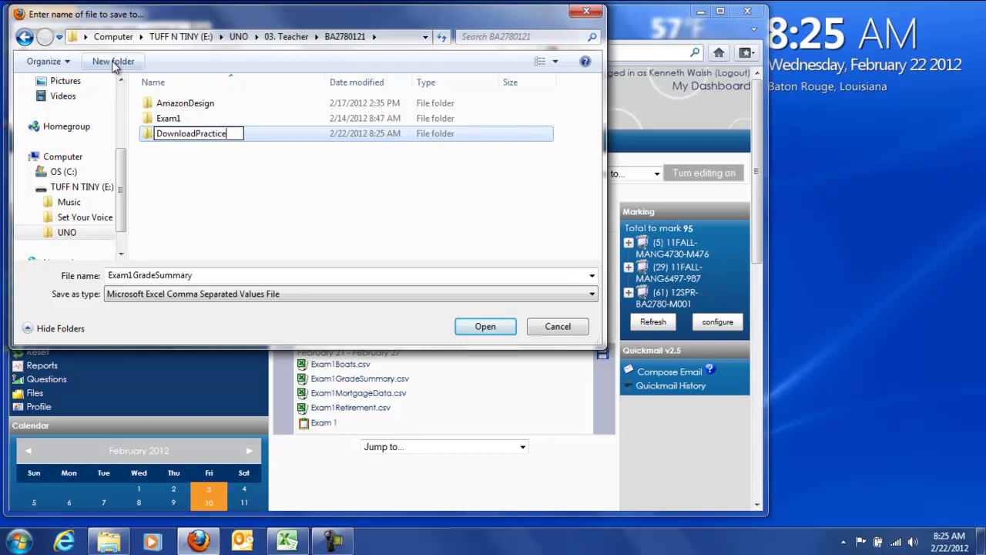
key("Return")
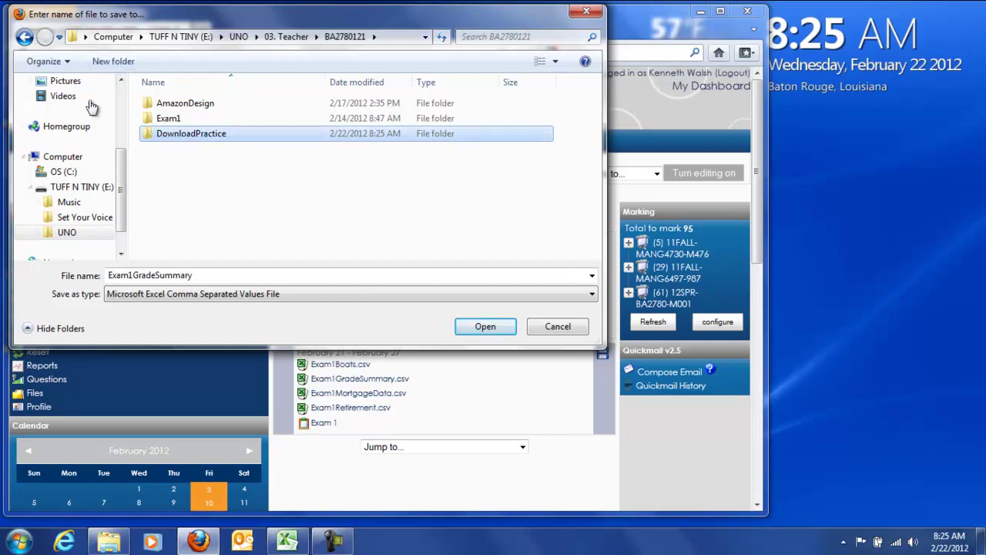
left_click(497, 330)
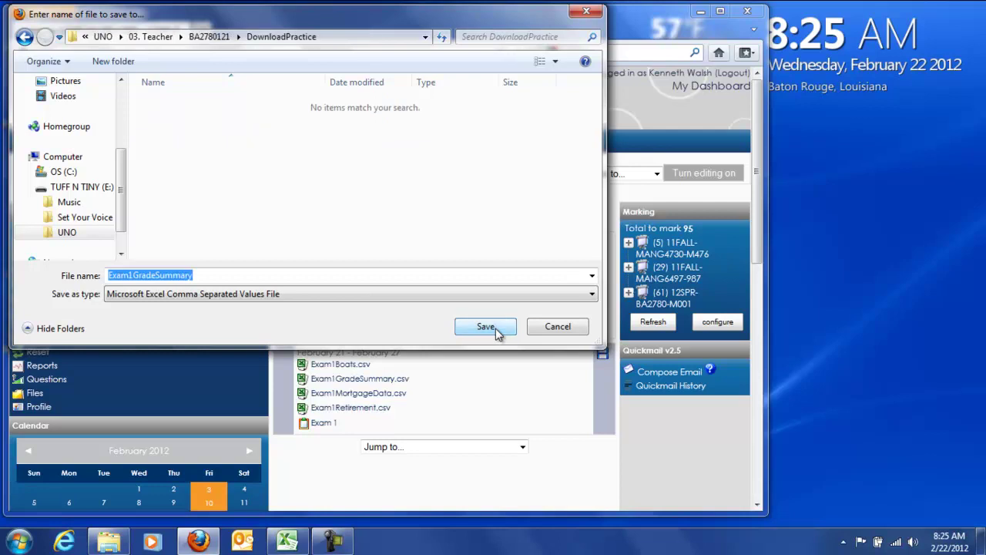
left_click(485, 327)
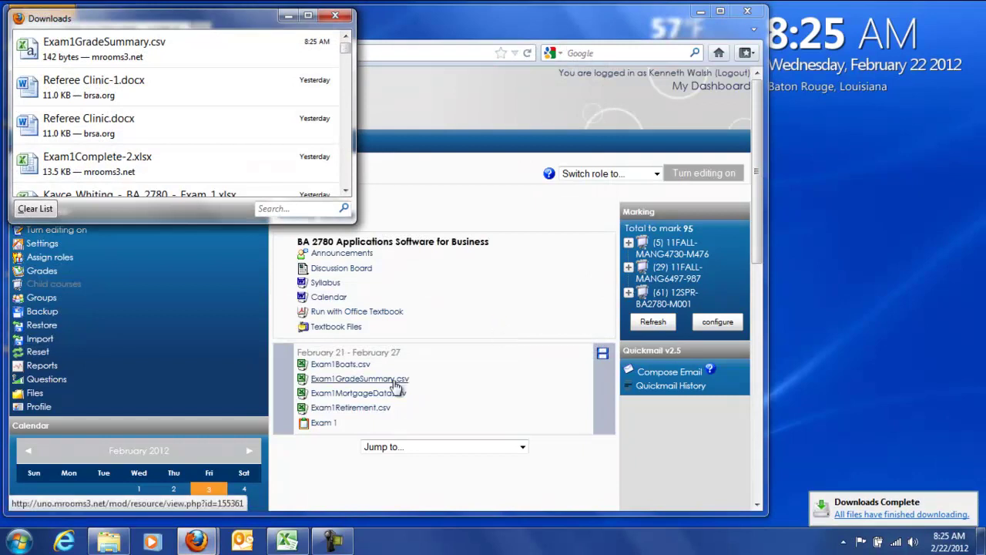
Switch to Excel and start a text import of Exam1GradeSummary from UNO > 03. Teacher > BA2780121 > DownloadPractice on the E: drive
mouse_move(287, 544)
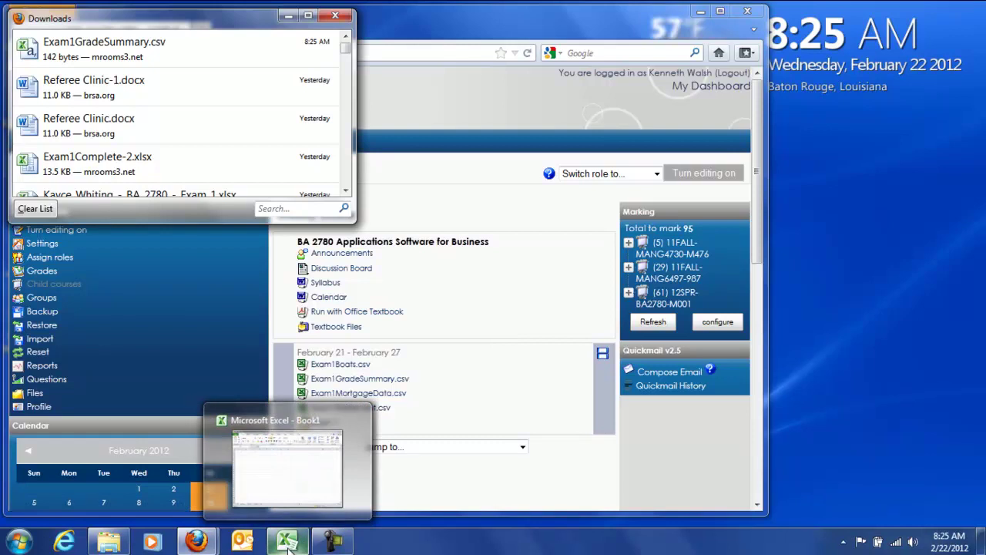
left_click(288, 544)
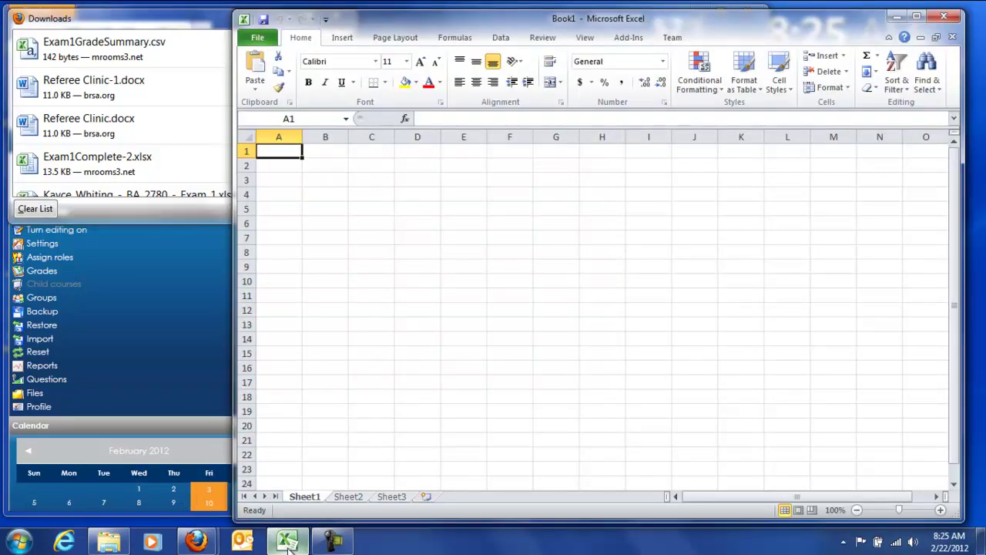
left_click(501, 37)
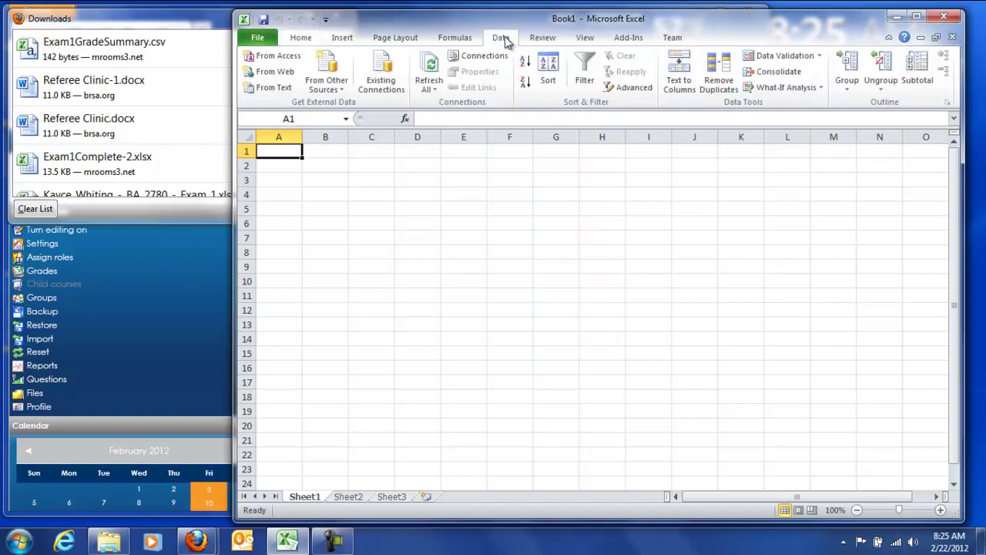
left_click(272, 93)
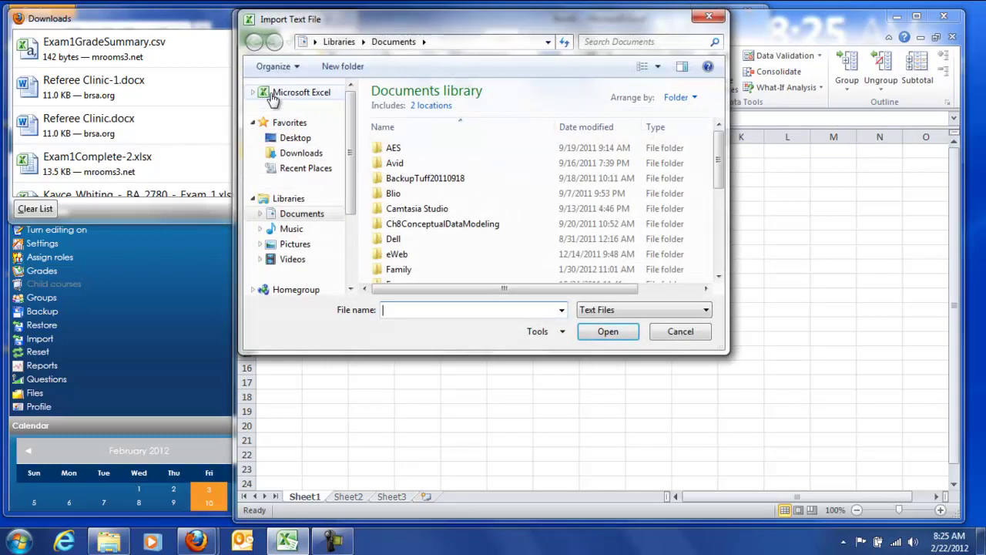
left_click(352, 262)
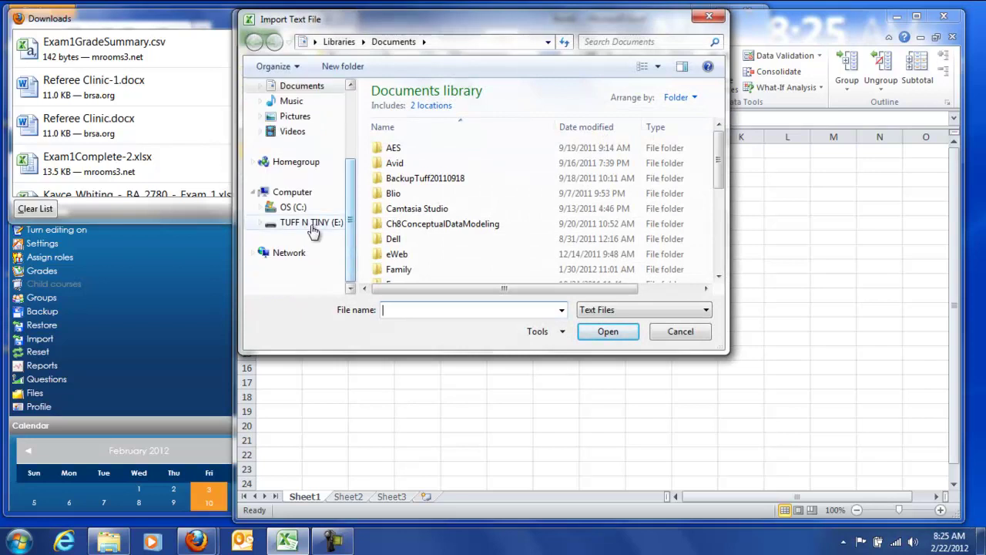
left_click(308, 223)
double_click(382, 142)
double_click(377, 155)
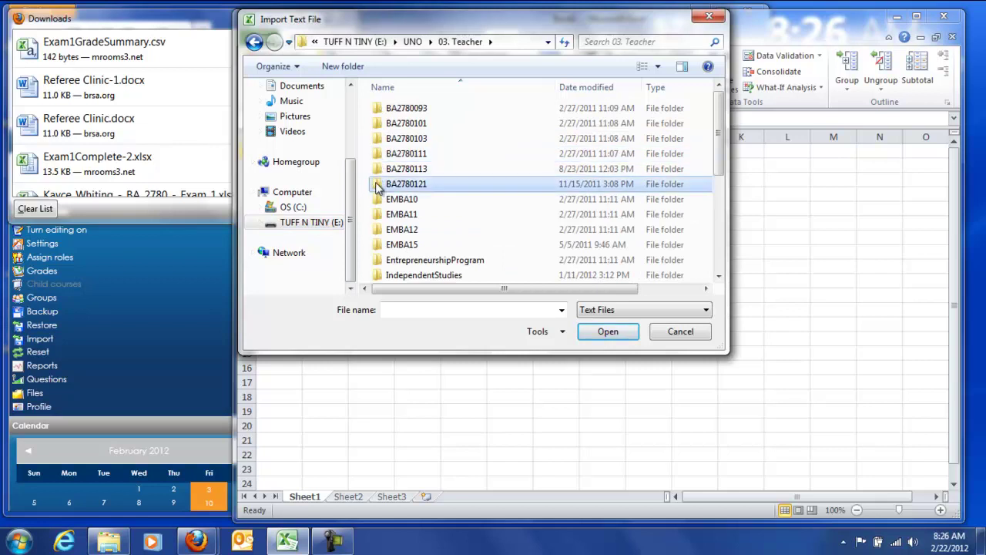
double_click(377, 185)
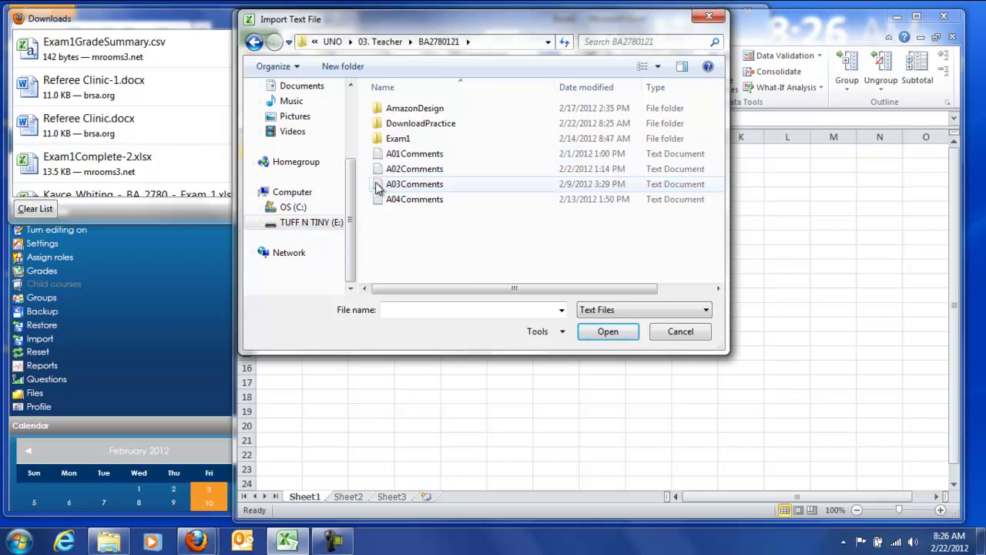
double_click(382, 125)
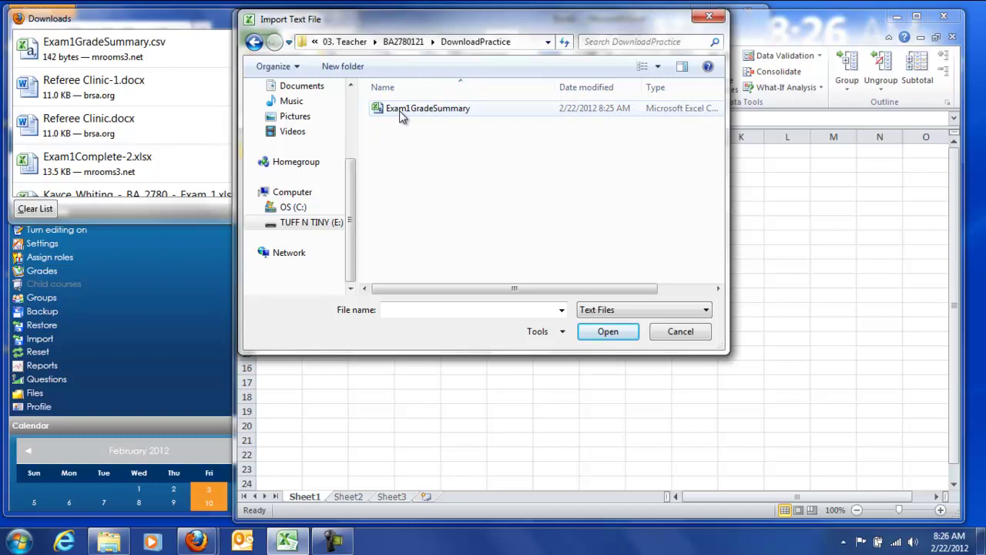
double_click(399, 109)
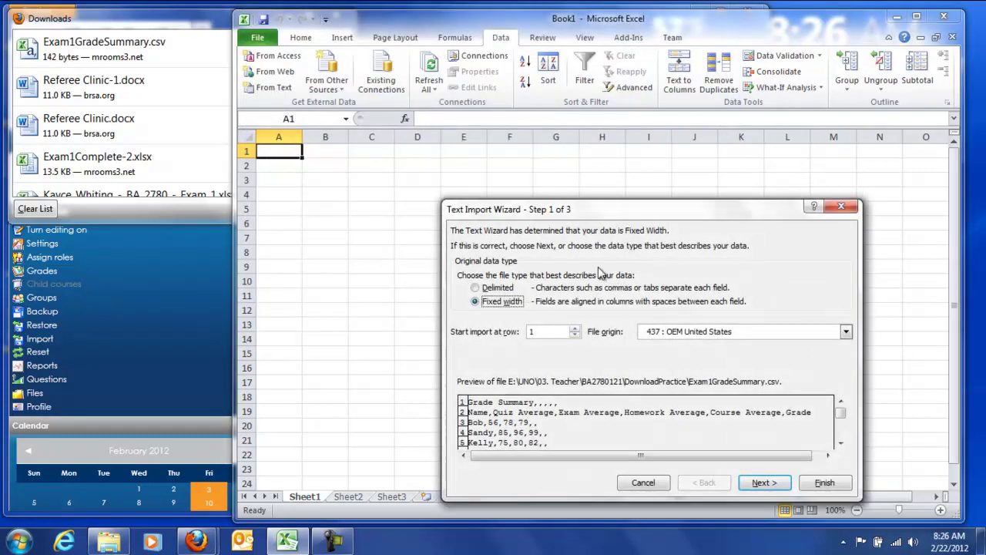
Import the text as delimited data with comma instead of tab as the delimiter, placing it at cell A1 of the existing worksheet
left_click(476, 288)
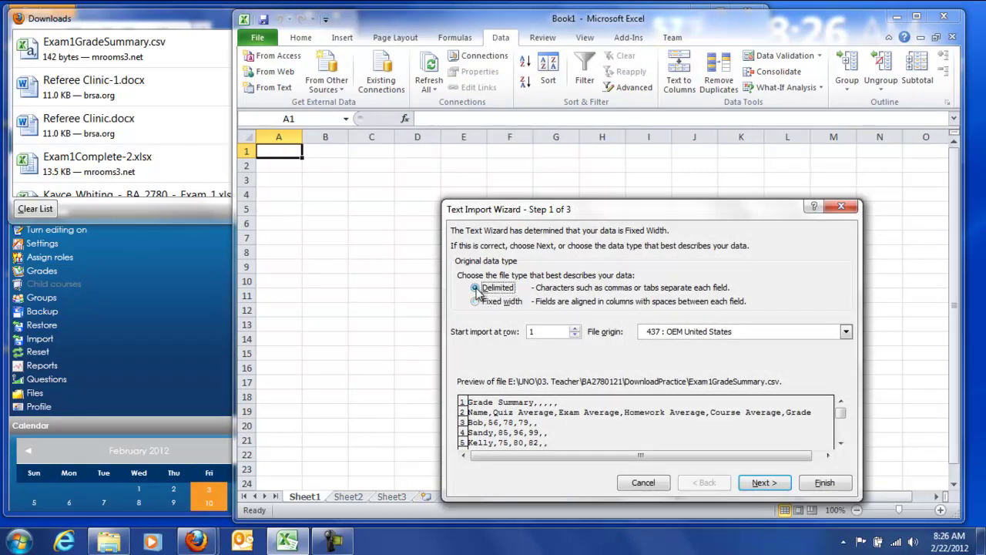
left_click(758, 484)
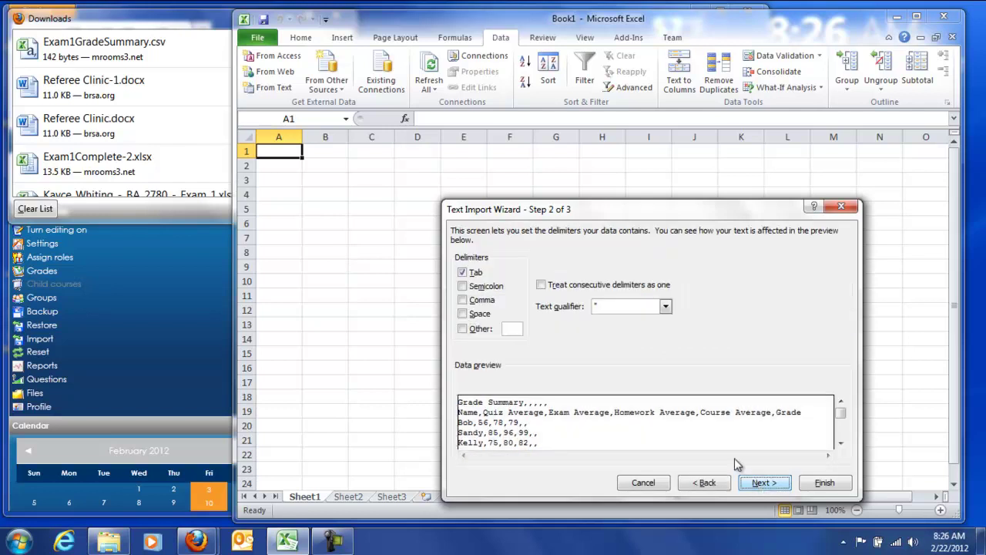
left_click(463, 273)
left_click(463, 301)
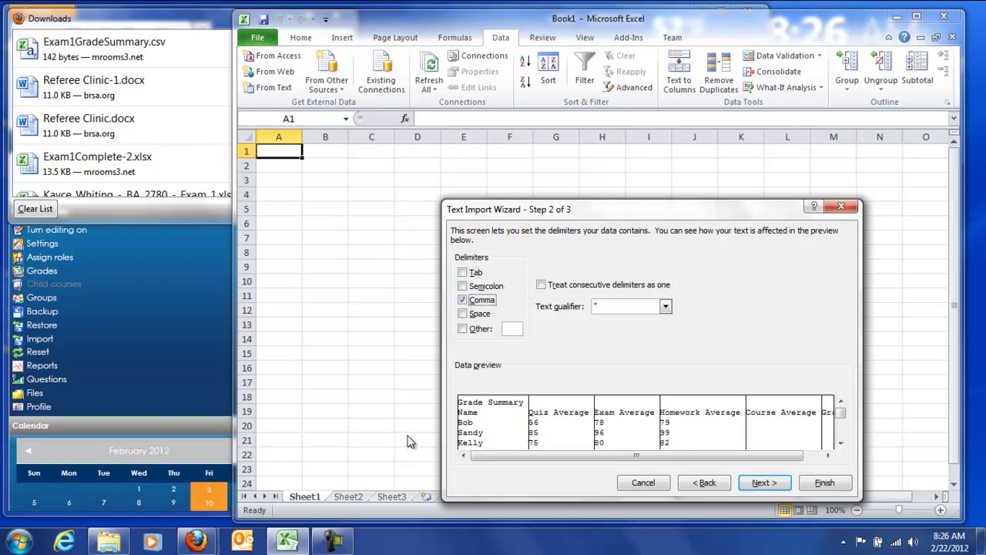
left_click(777, 490)
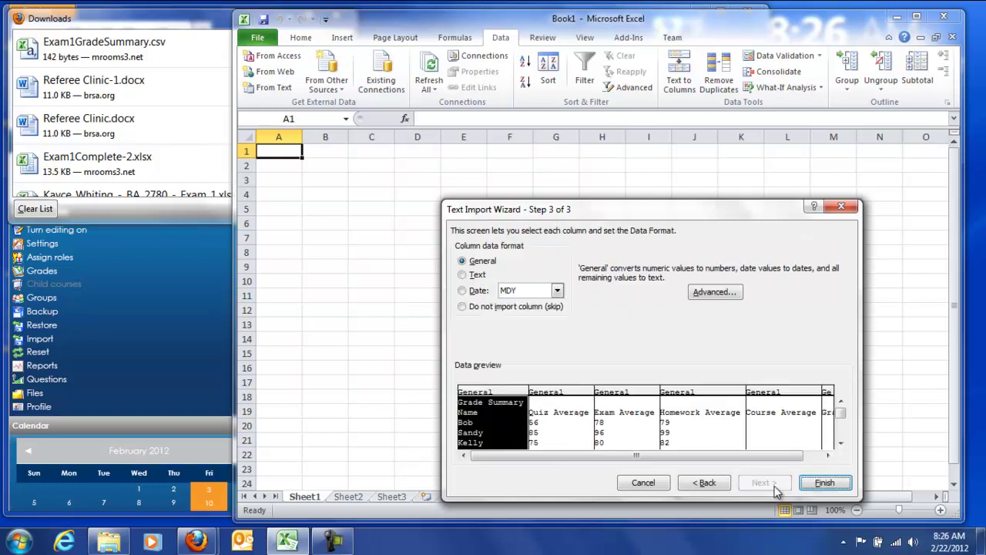
left_click(823, 483)
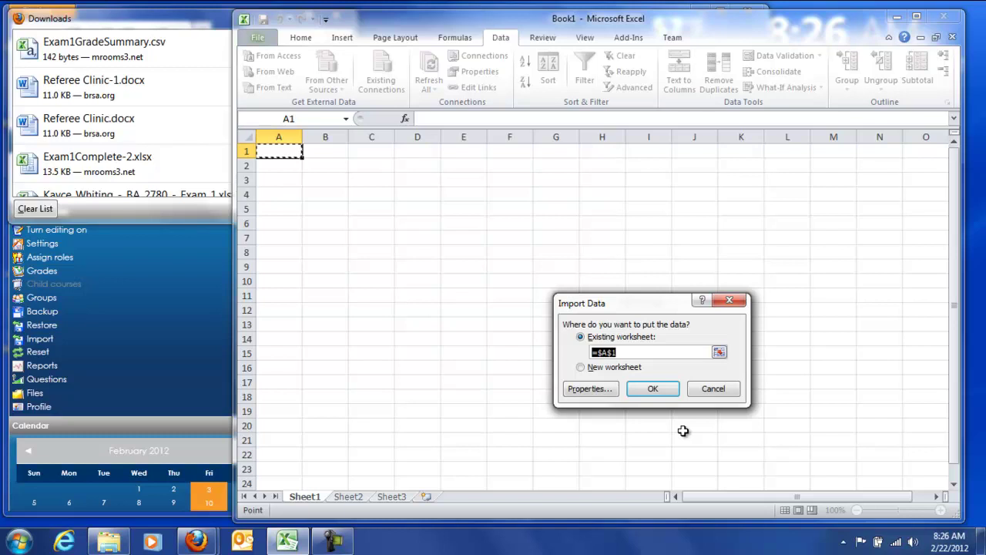
left_click(659, 390)
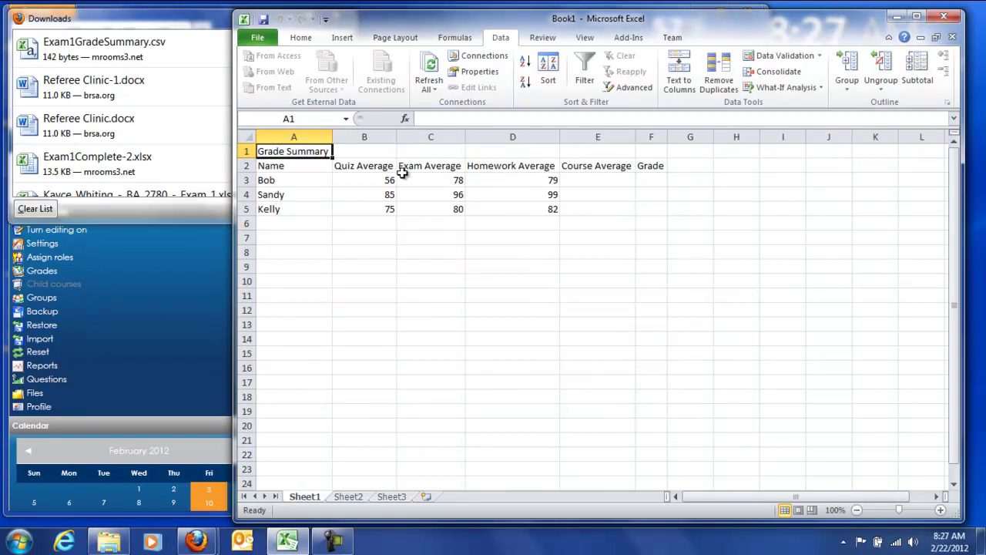
Start saving the workbook and browse to UNO > 03. Teacher > BA2780121 > DownloadPractice on the TUFF N TINY (E:) drive
left_click(263, 20)
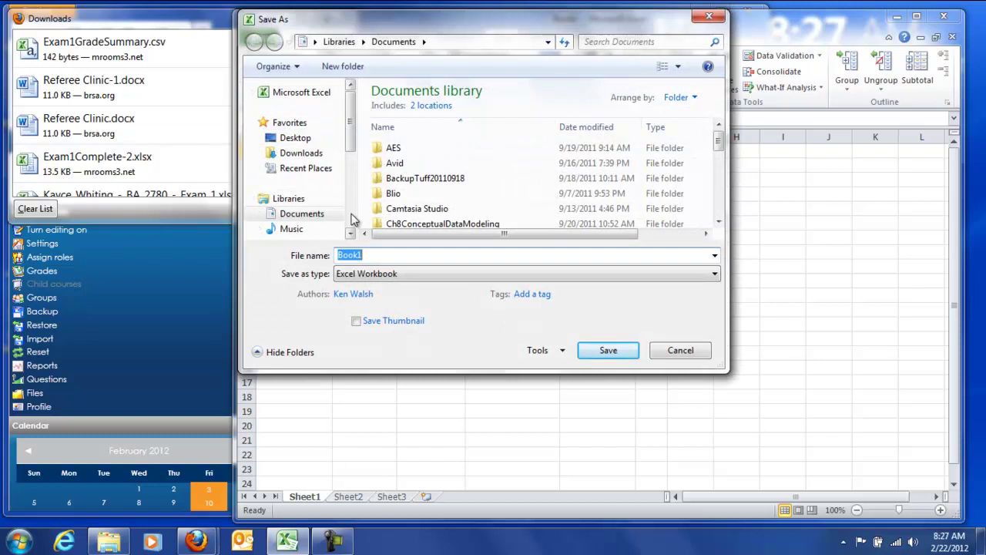
scroll(353, 220, "down", 3)
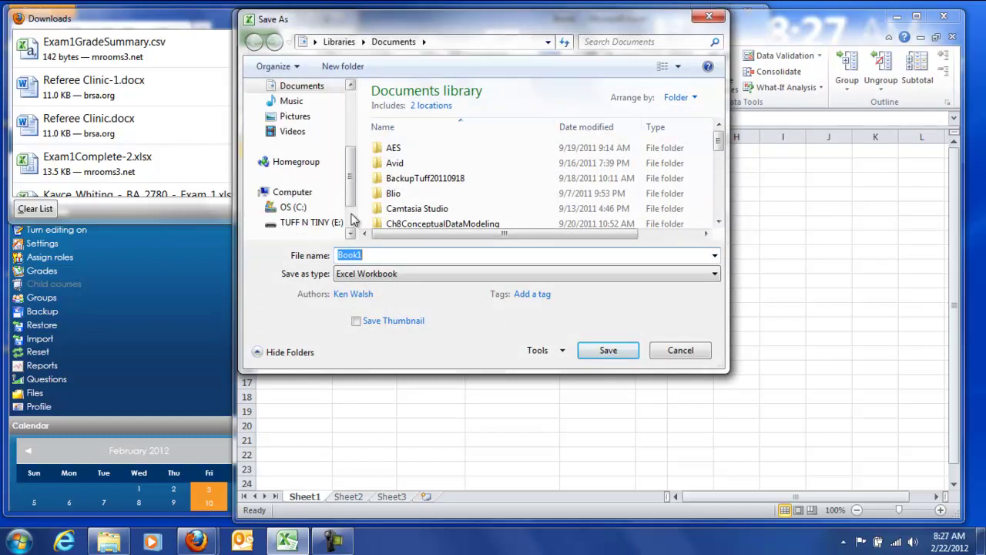
left_click(324, 223)
double_click(379, 139)
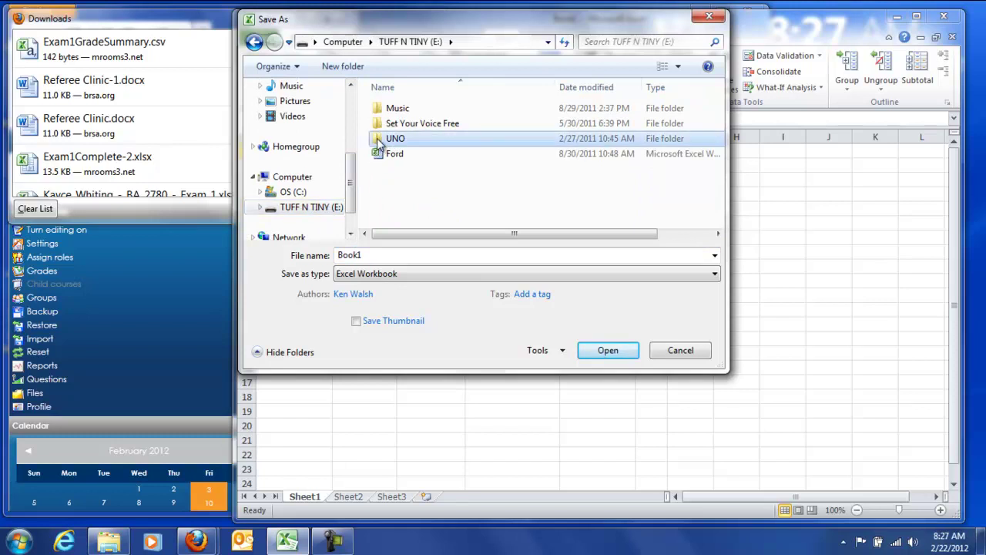
double_click(379, 154)
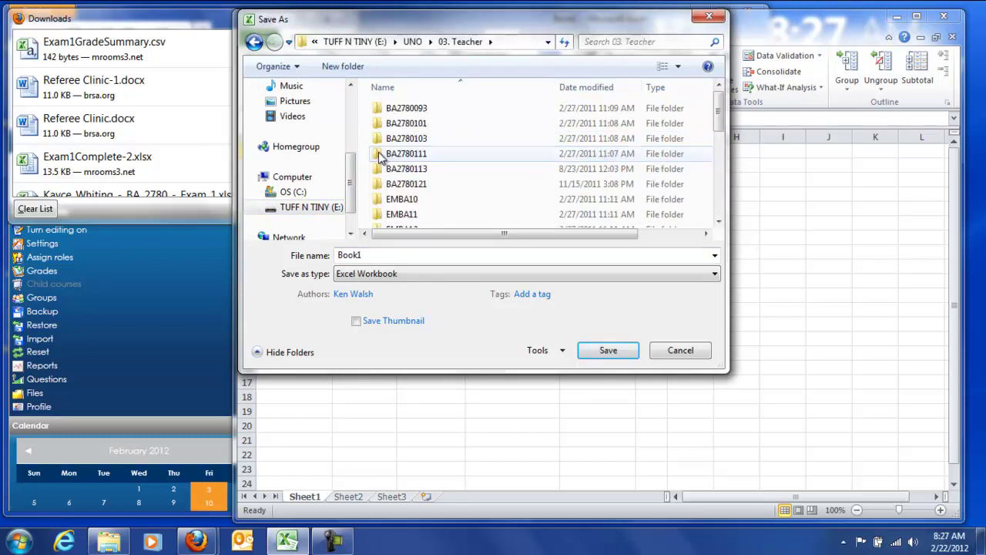
double_click(379, 184)
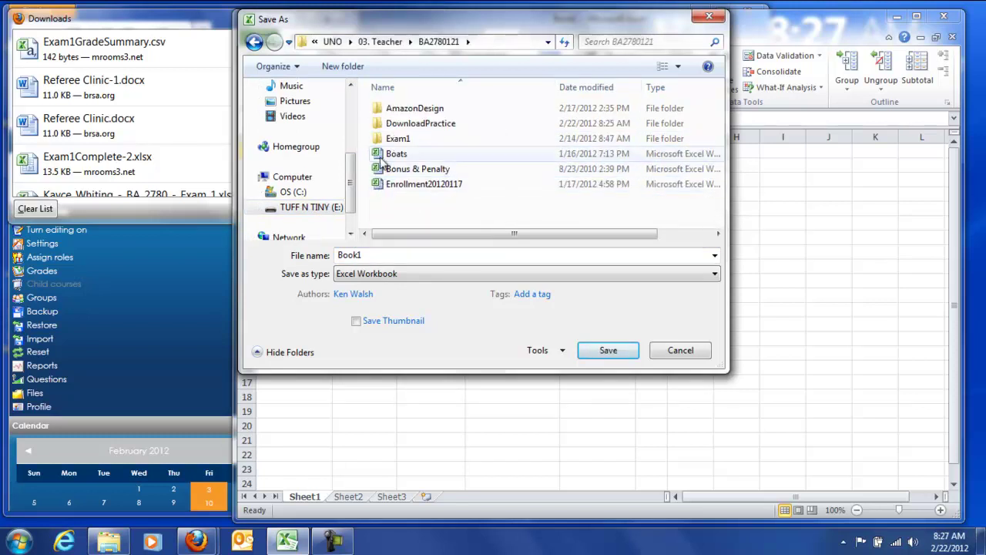
double_click(378, 126)
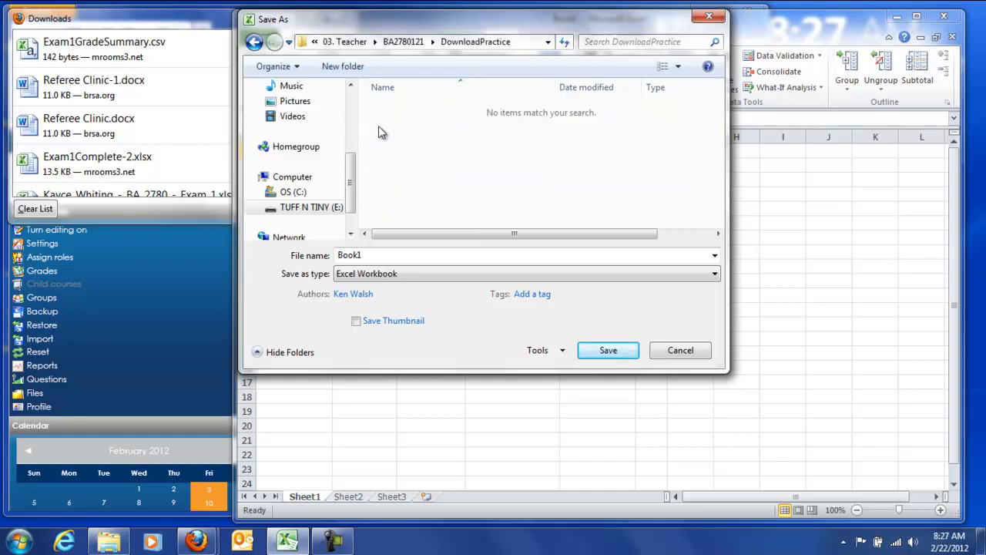
Name the file Exam1Practice and save it as an Excel Workbook in the DownloadPractice folder
double_click(351, 258)
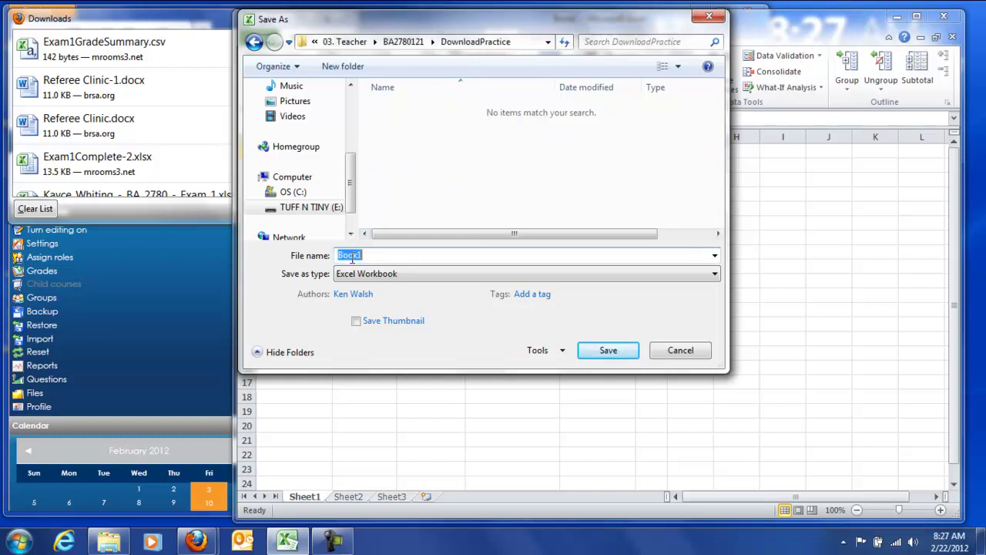
type("Exam")
type("1")
type("Pract")
type("tice")
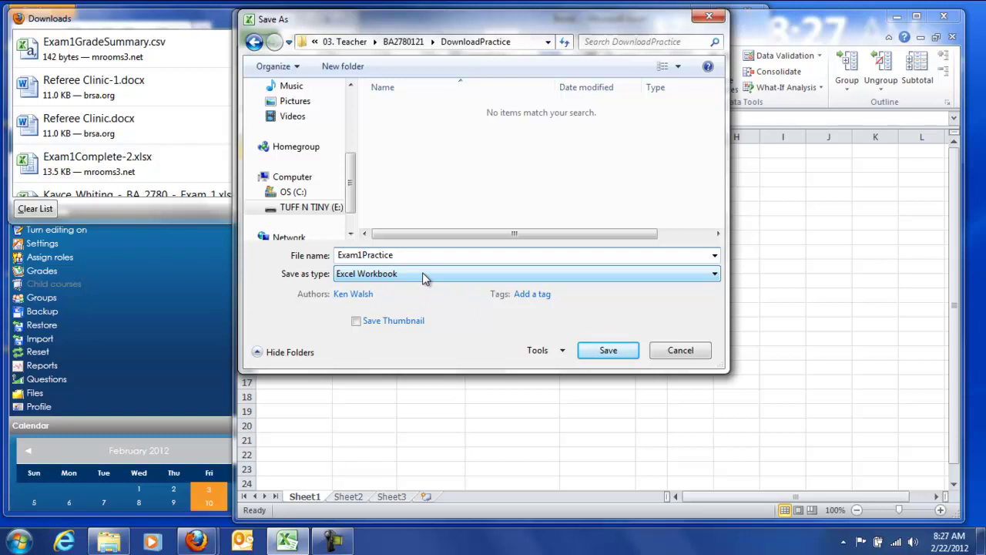
left_click(607, 350)
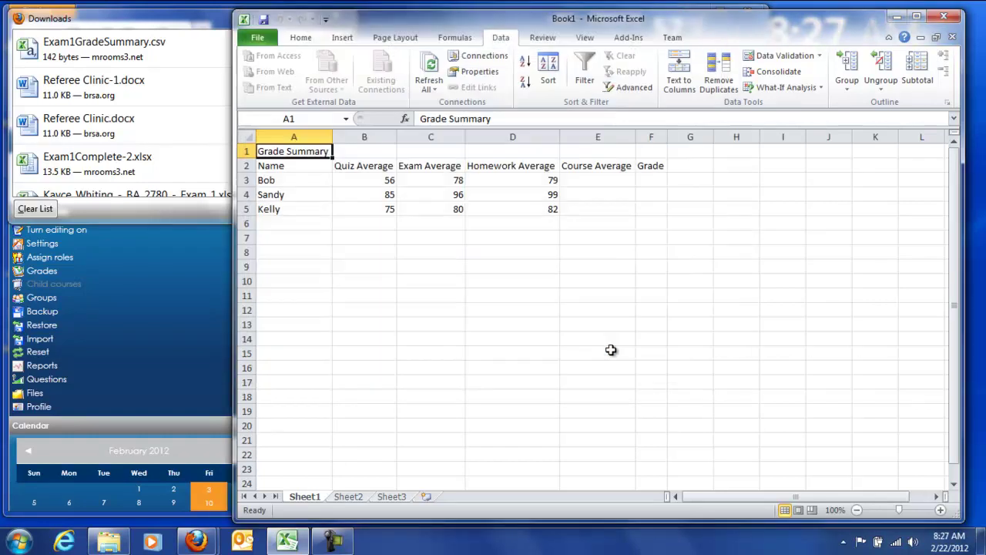